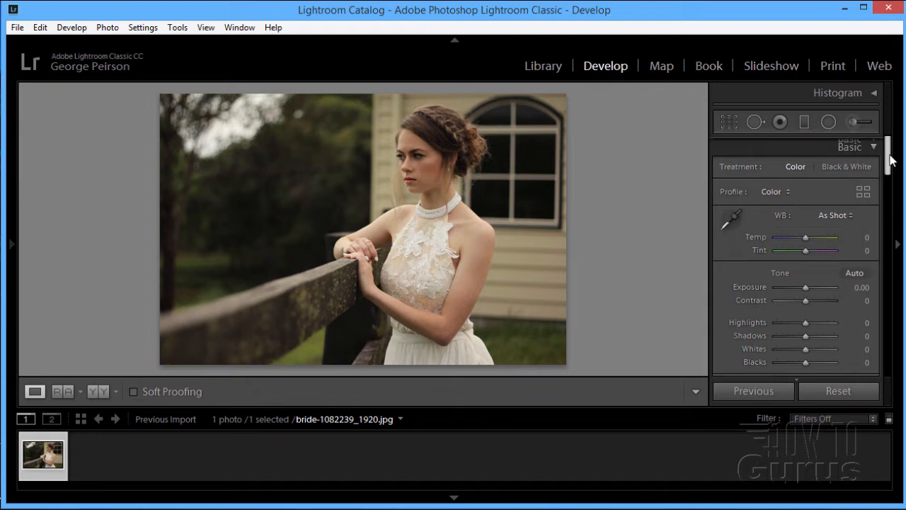
- Apply the automatic Tone adjustment to the bride photo in the Basic settings
drag(888, 152, 870, 145)
click(857, 275)
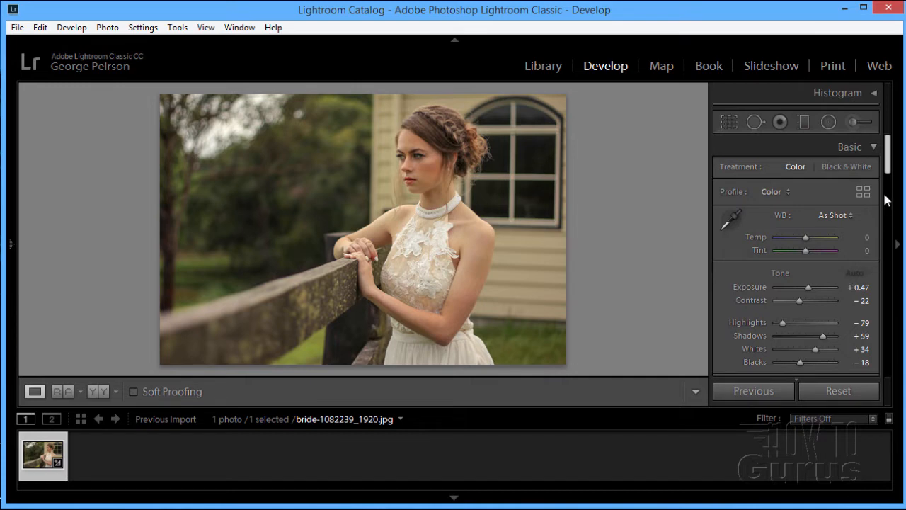
- Set the Sharpening Amount to 9 in the Detail settings, and collapse that section
drag(888, 161, 897, 342)
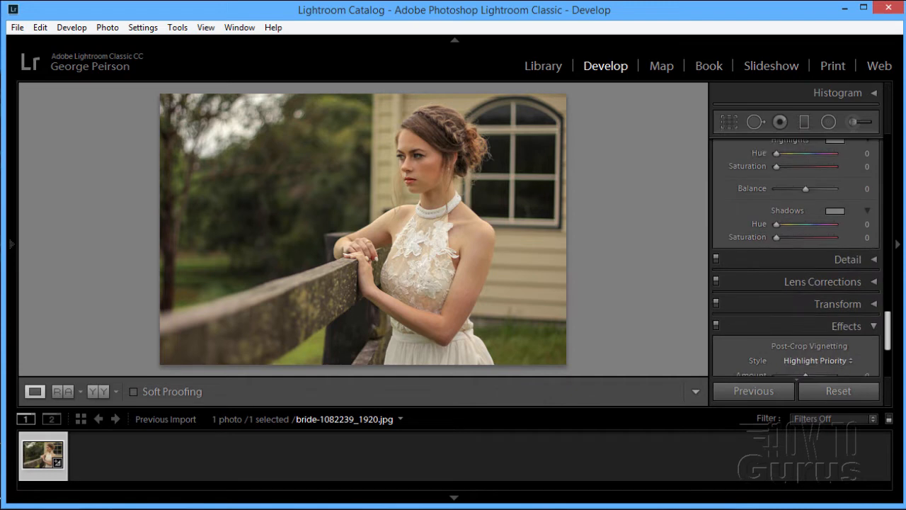
click(878, 253)
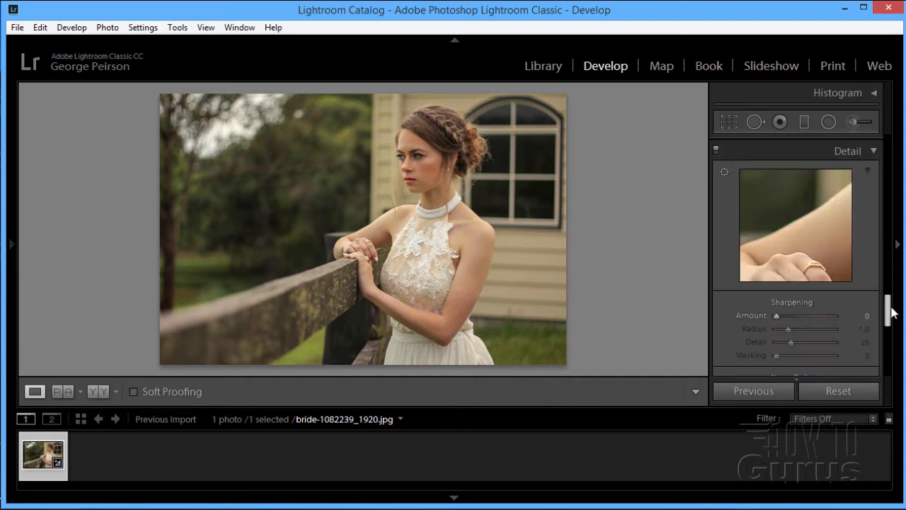
drag(776, 316, 778, 317)
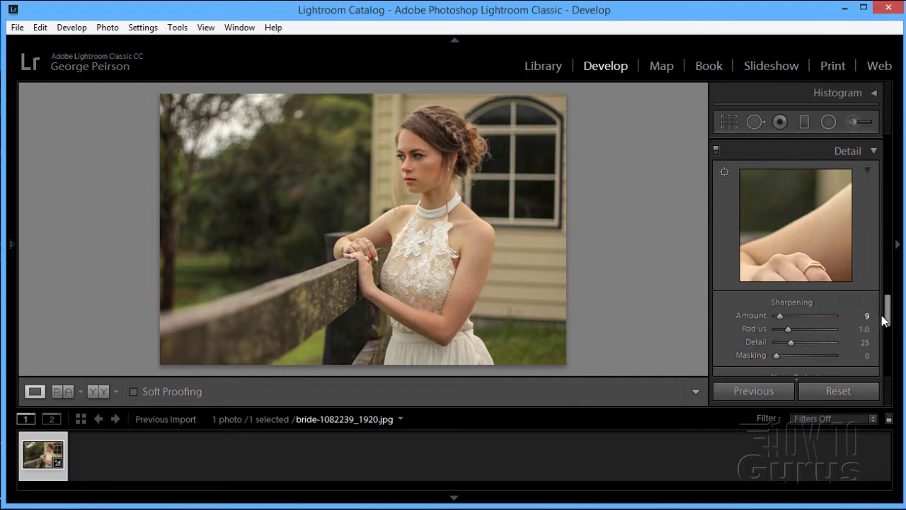
drag(887, 317, 887, 315)
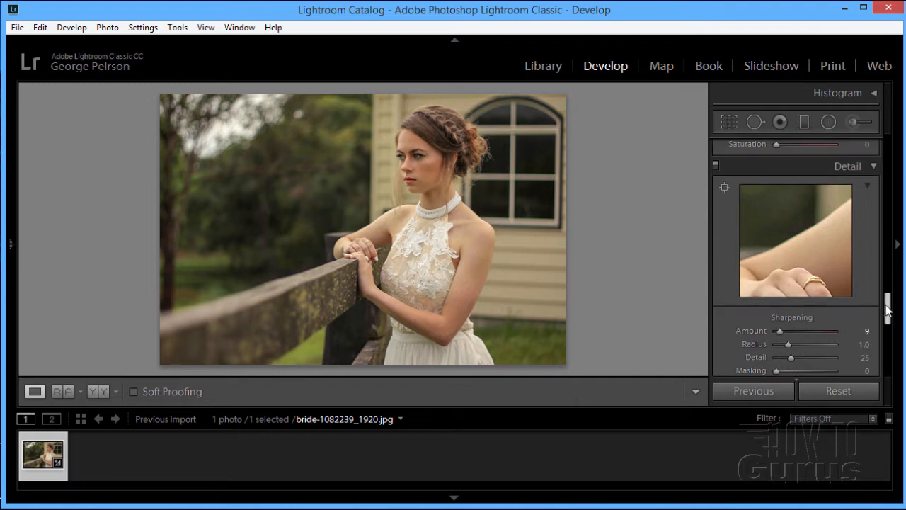
click(876, 165)
- Raise the photo's Vibrance to +81 in the Presence settings
drag(890, 342, 885, 150)
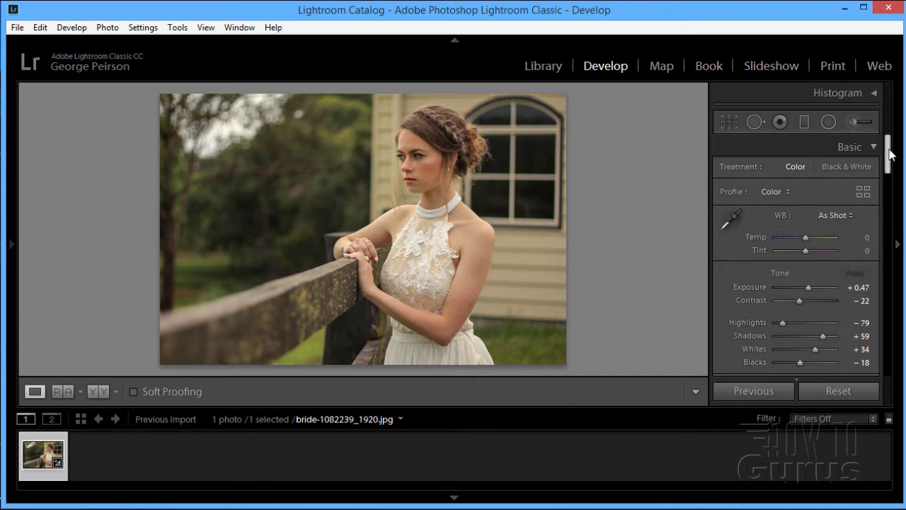
drag(890, 155, 890, 176)
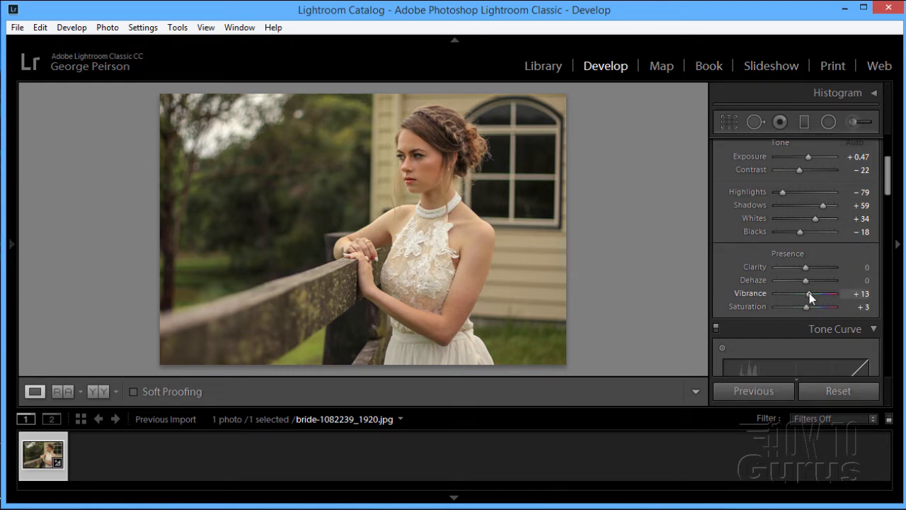
drag(809, 293, 829, 295)
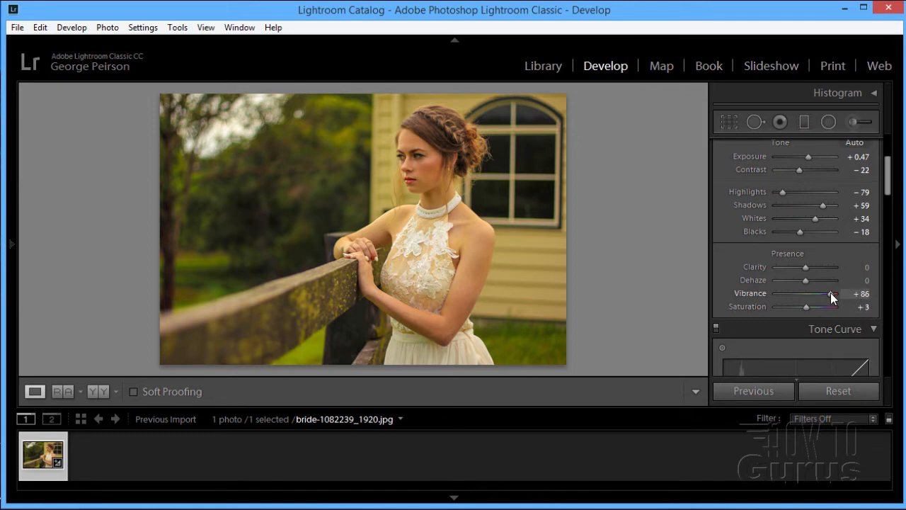
drag(830, 294, 829, 294)
- Set both the Green and the Blue Saturation to -100 in the HSL adjustments
drag(890, 177, 901, 247)
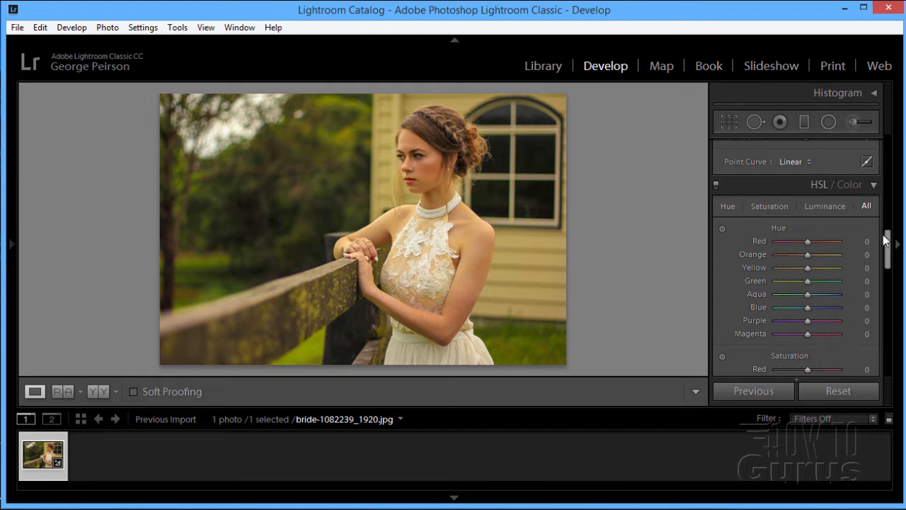
scroll(884, 243, down, 1)
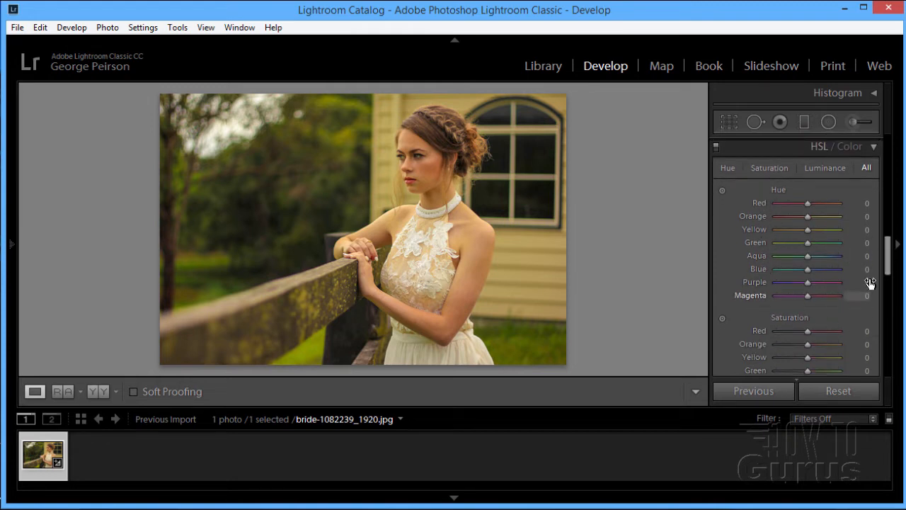
scroll(887, 258, down, 1)
scroll(884, 266, down, 1)
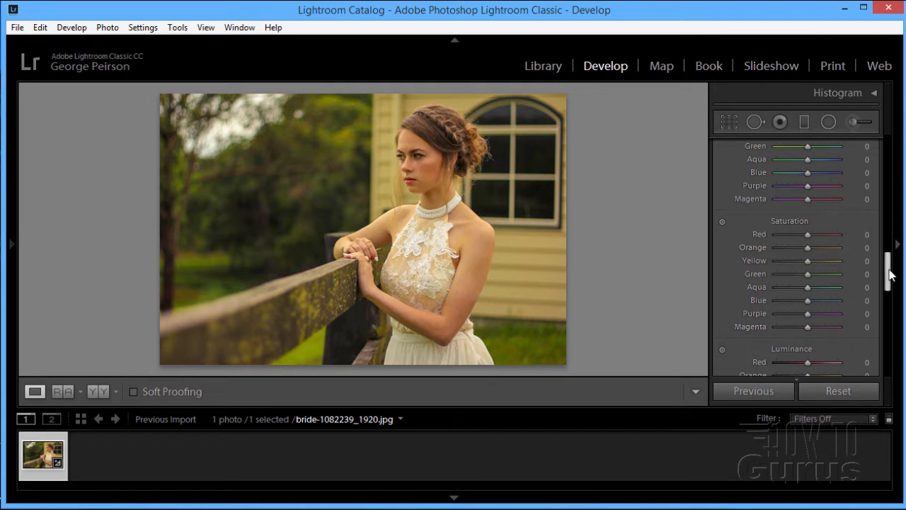
scroll(886, 265, up, 2)
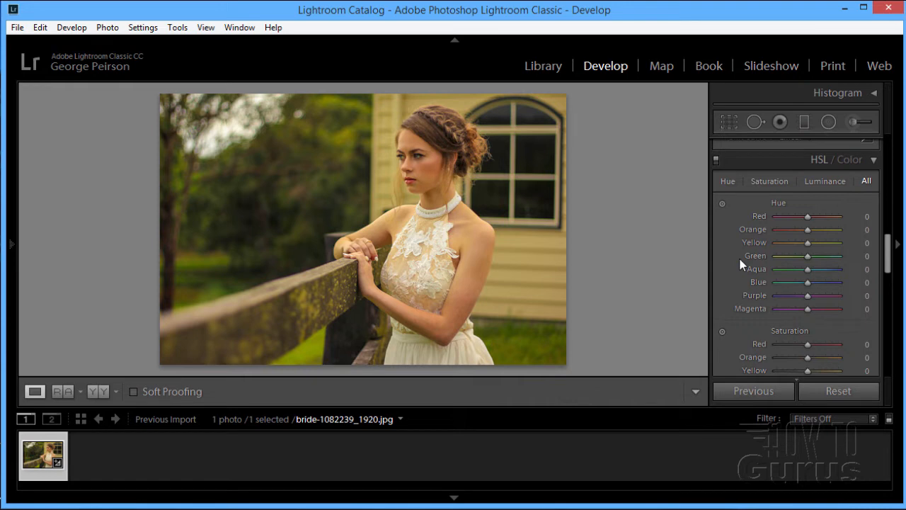
scroll(873, 257, down, 1)
scroll(891, 262, down, 1)
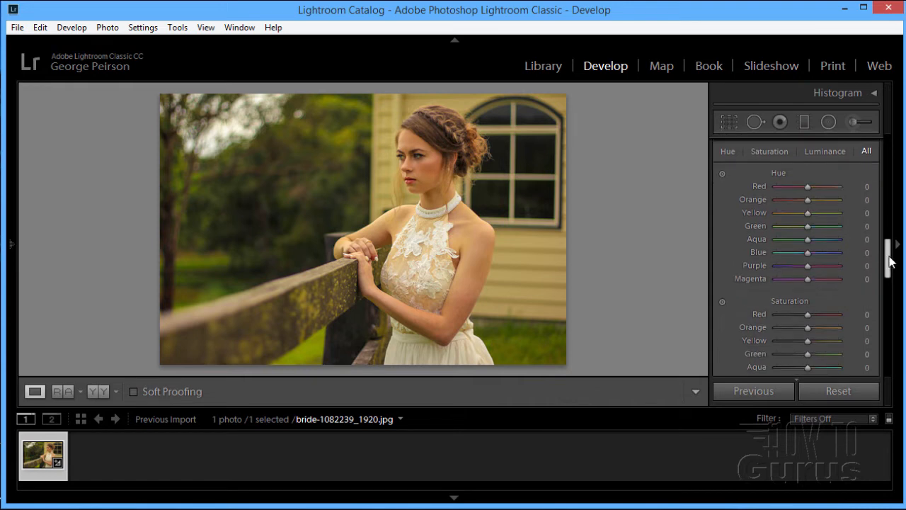
scroll(890, 262, down, 3)
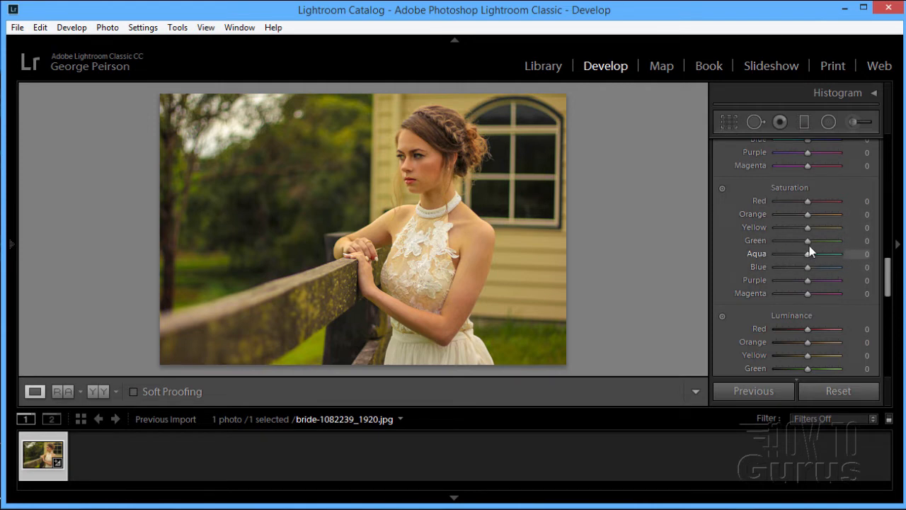
drag(801, 241, 771, 244)
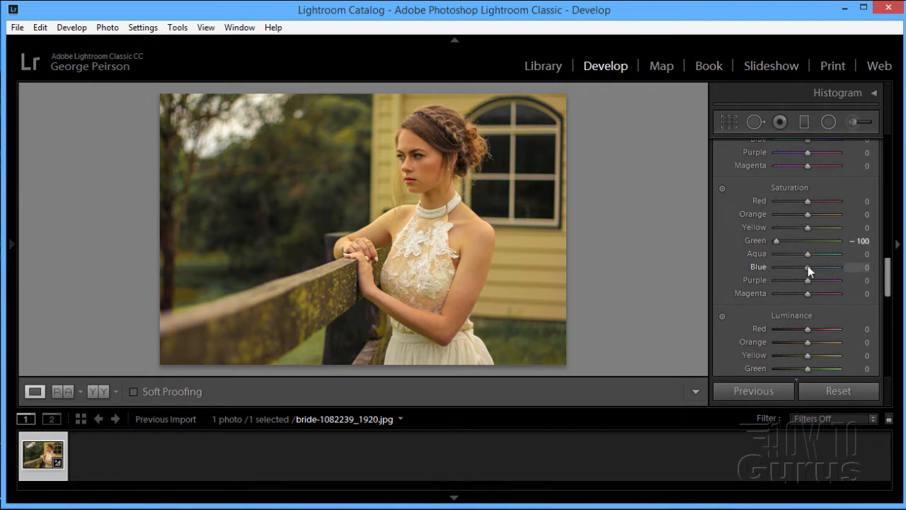
drag(808, 267, 760, 268)
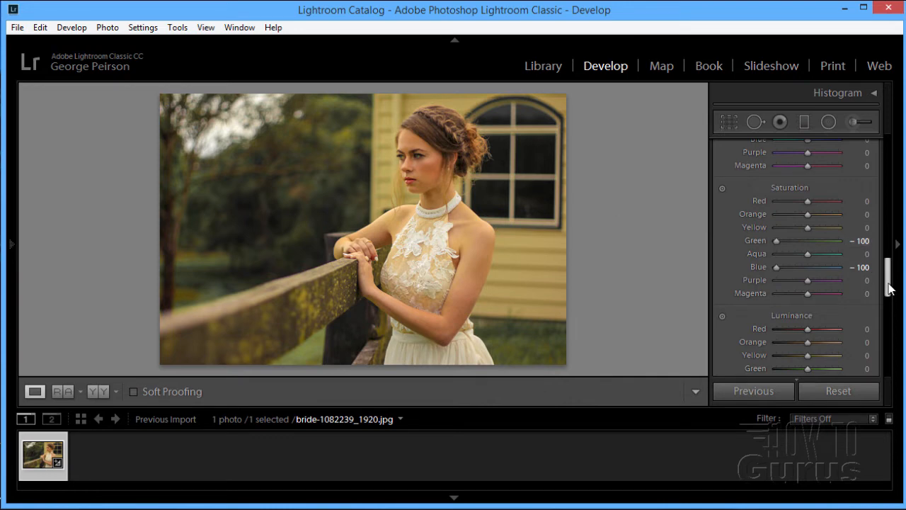
- Set Highlights to -100, Shadows to +100 and Whites to +45 in the Basic tone settings
drag(888, 287, 889, 183)
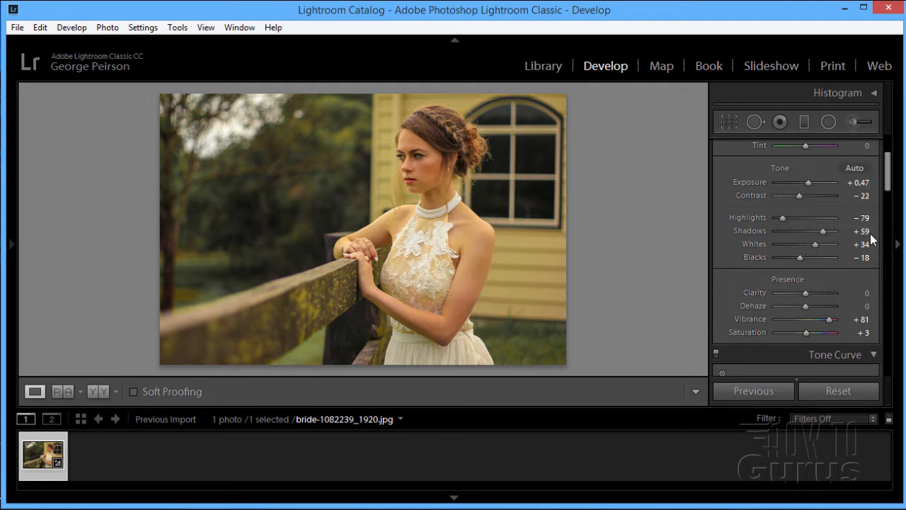
drag(782, 218, 757, 218)
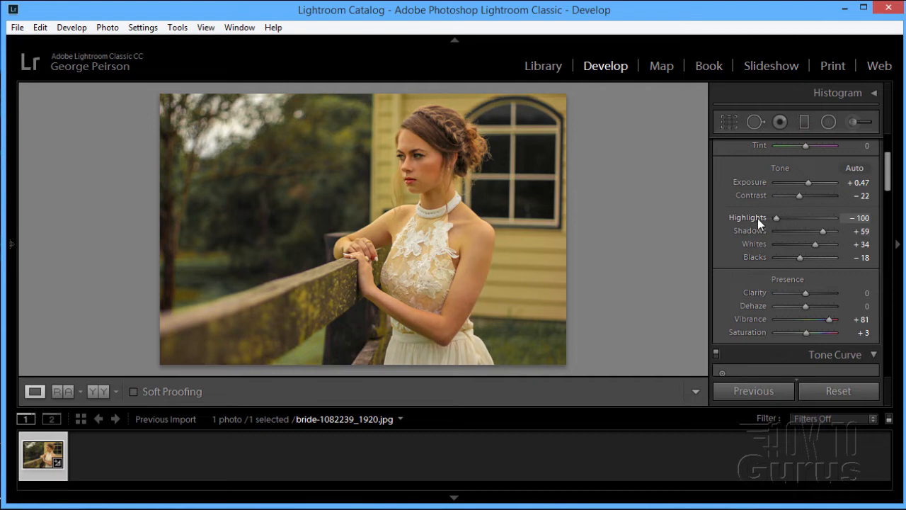
drag(822, 231, 836, 230)
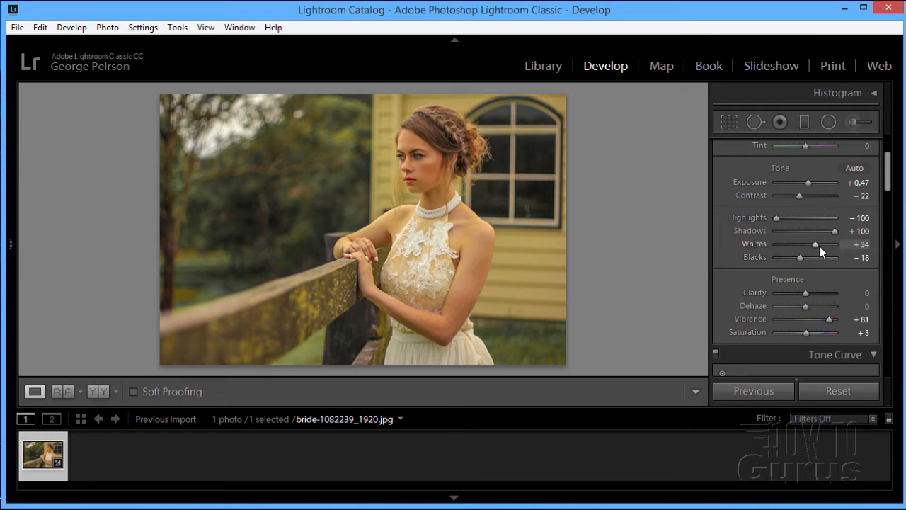
drag(817, 244, 820, 245)
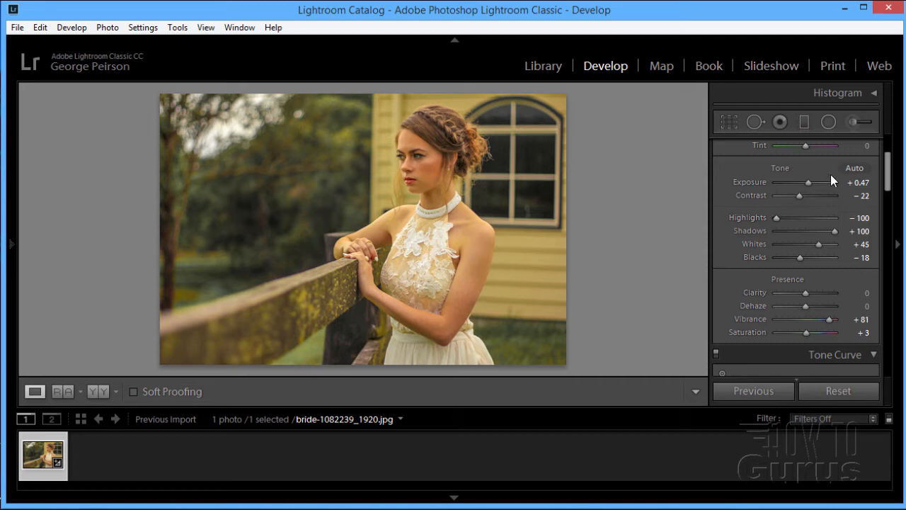
- Adjust the white balance to a Temp of -7 and a Tint of +5
drag(891, 182, 888, 166)
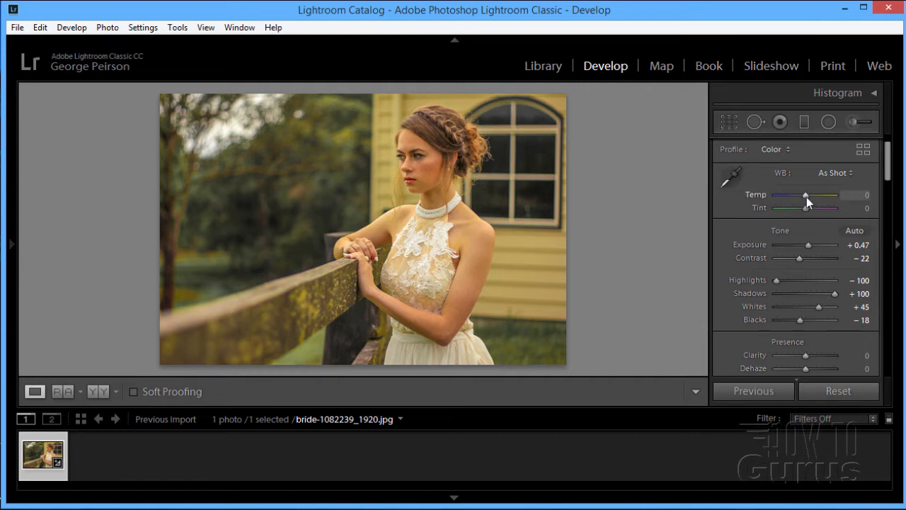
drag(805, 195, 804, 195)
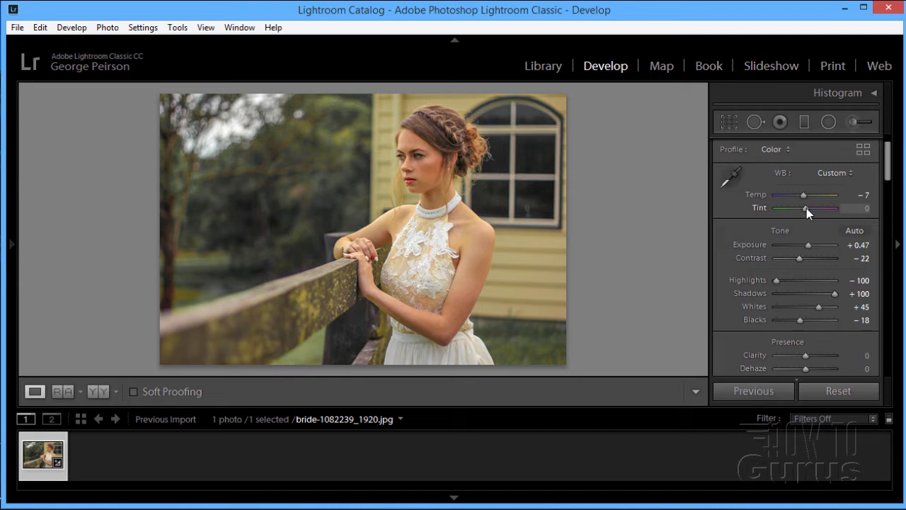
drag(806, 208, 808, 208)
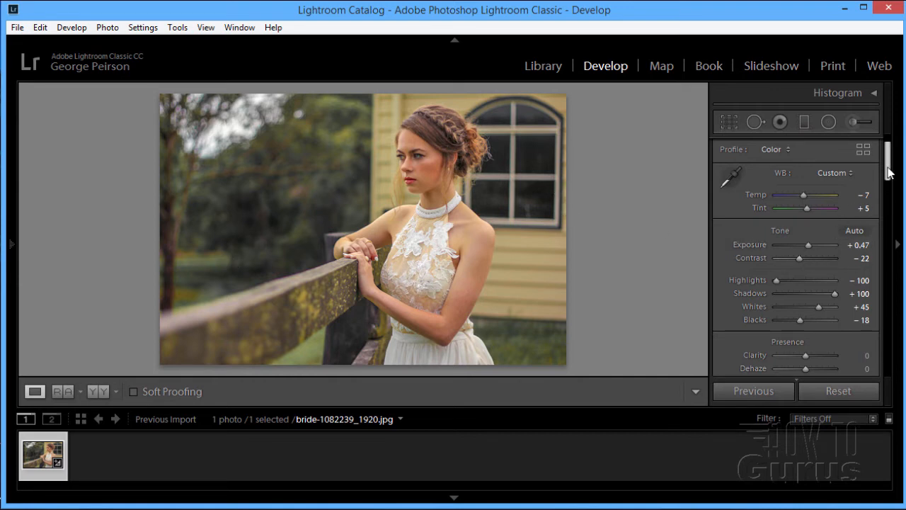
- Set the HSL Orange Saturation to +64 and raise the Orange Luminance to about +44
drag(890, 171, 890, 288)
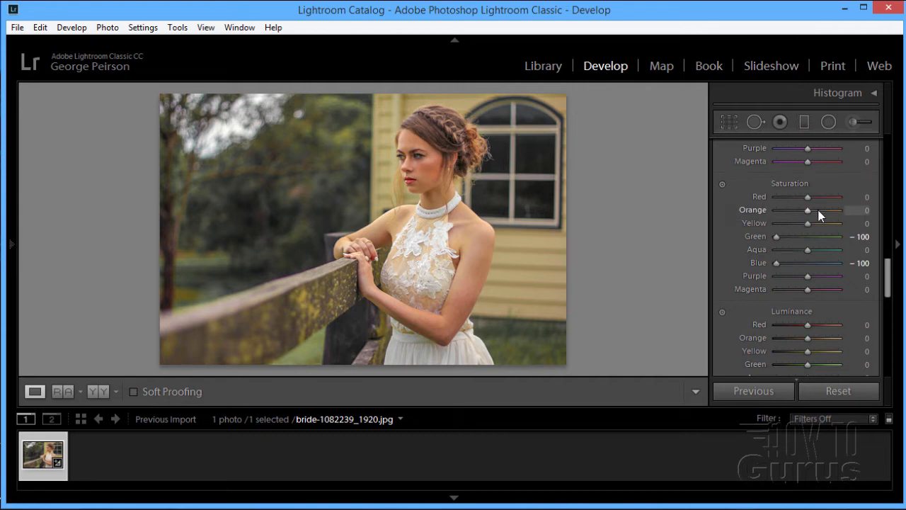
drag(808, 209, 828, 214)
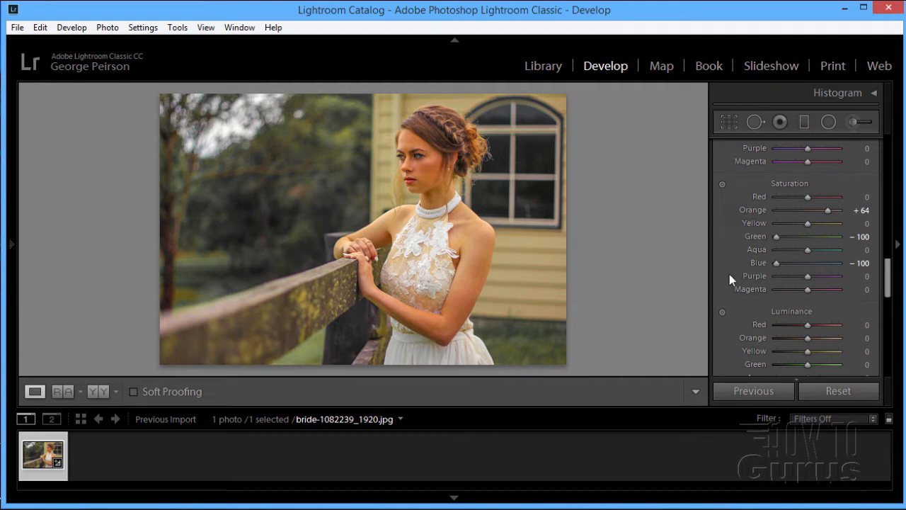
drag(886, 277, 890, 297)
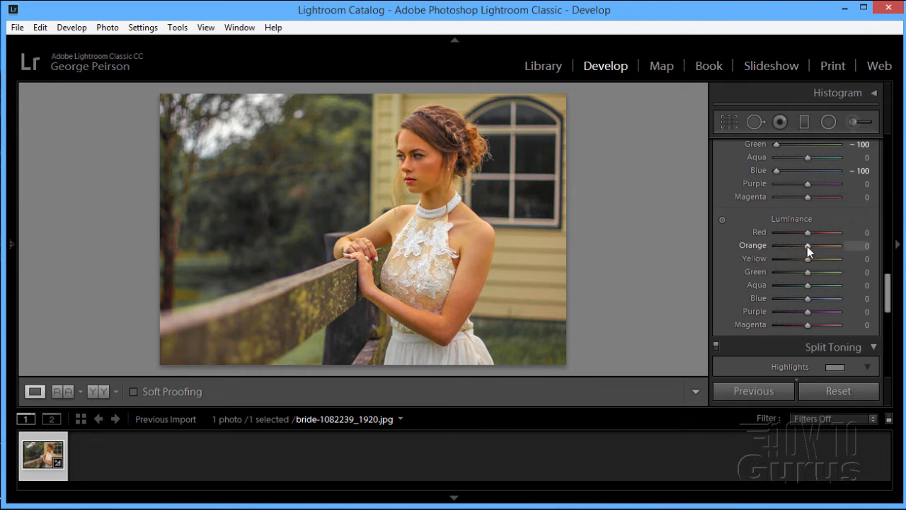
drag(808, 246, 822, 249)
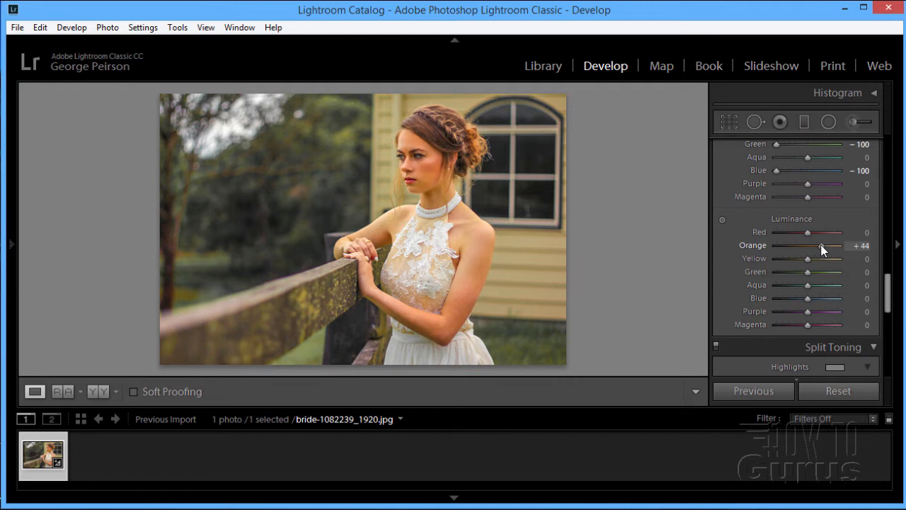
drag(822, 249, 821, 250)
- Darken the photo's edges with a Post-Crop Vignetting Amount of -29
drag(889, 286, 889, 351)
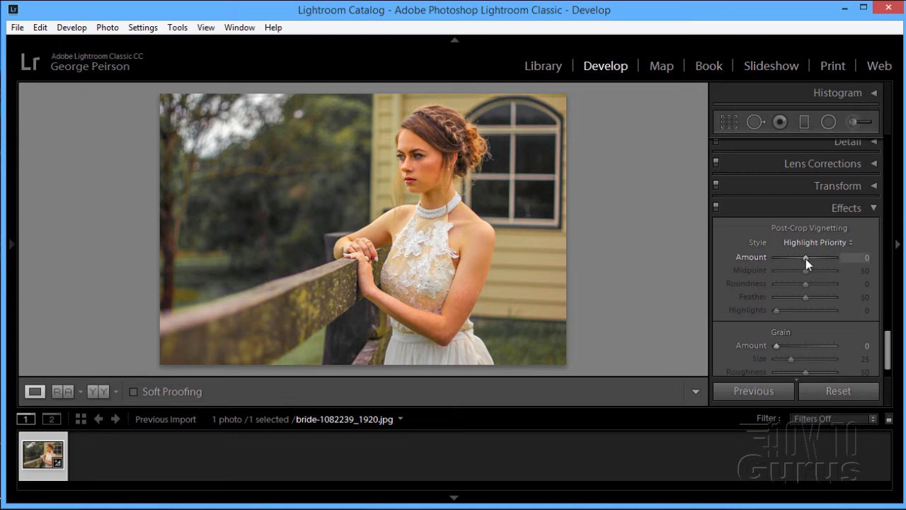
mouse_move(805, 258)
mouse_down()
mouse_move(768, 261)
mouse_move(811, 260)
mouse_move(796, 265)
mouse_up()
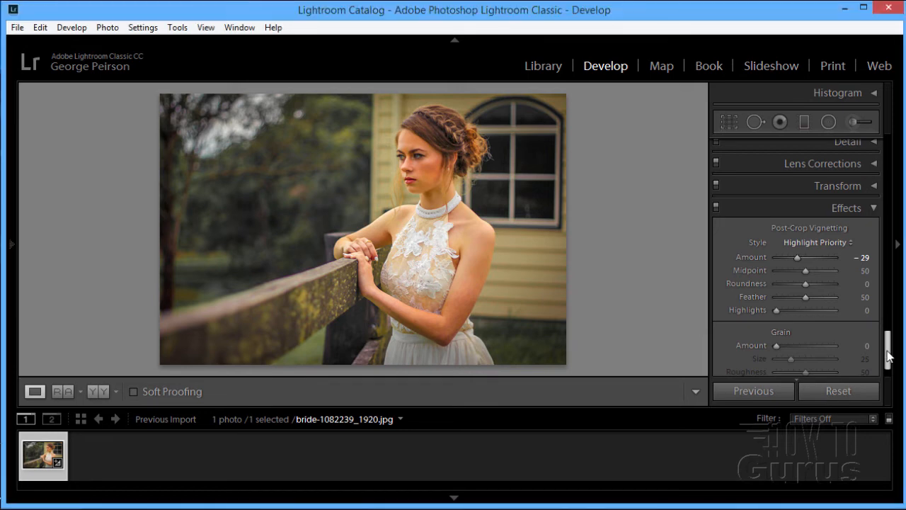
- Set the Tone Curve's Point Curve to Medium Contrast, comparing it once against Linear
drag(888, 356, 884, 225)
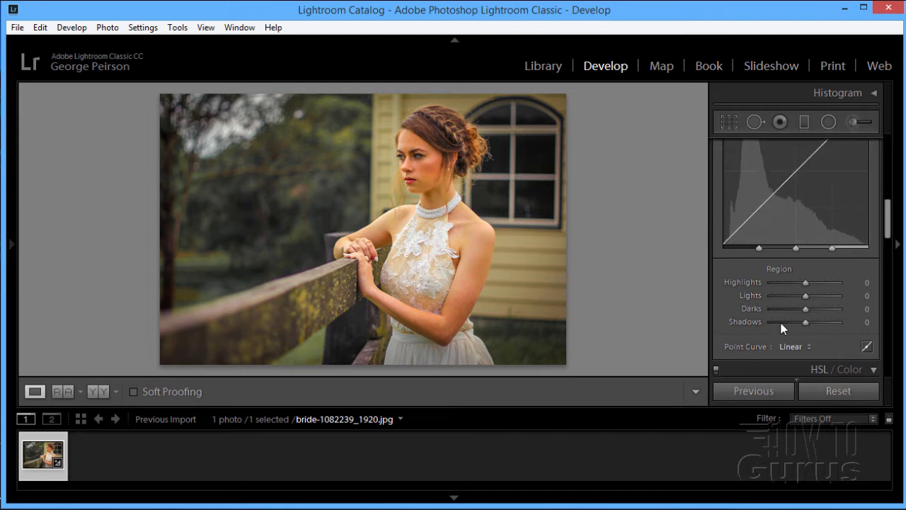
click(802, 347)
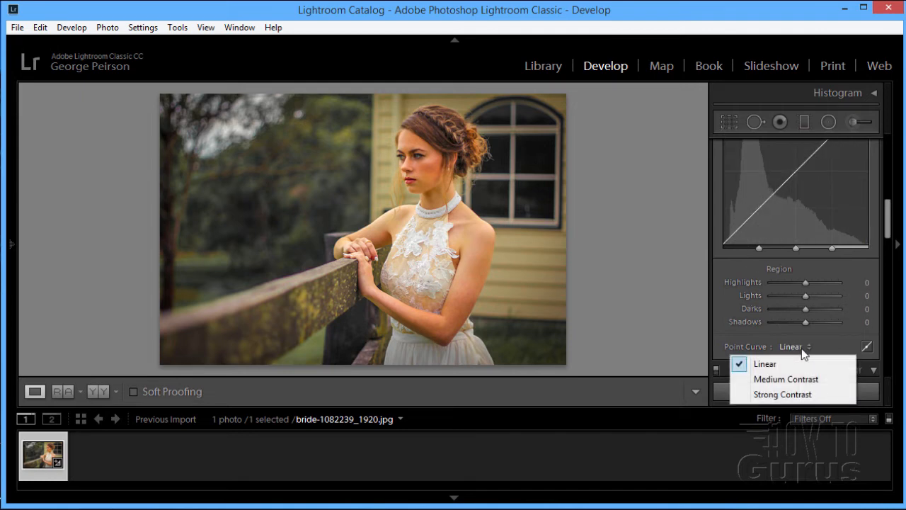
click(768, 382)
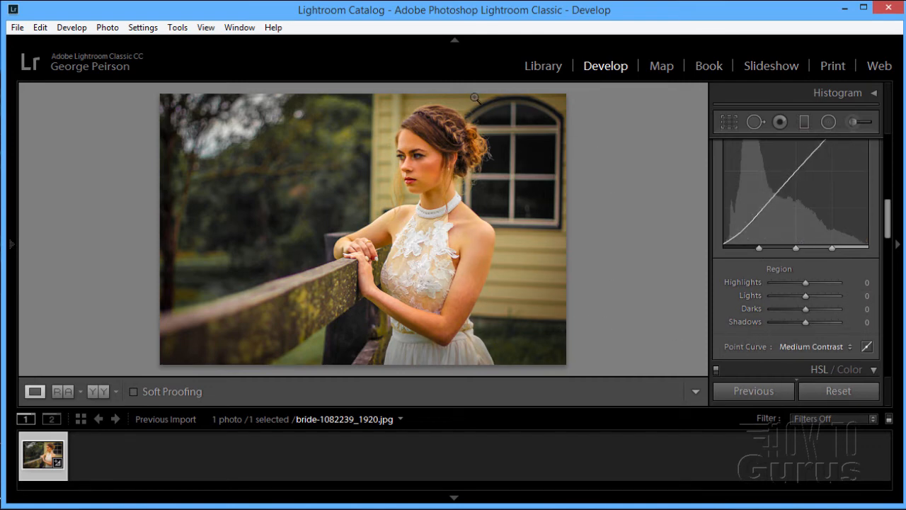
click(842, 347)
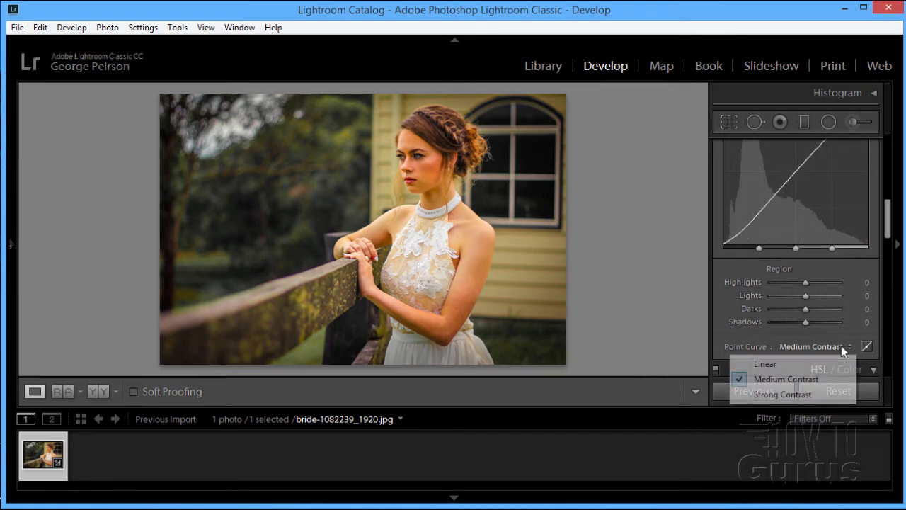
click(782, 364)
click(797, 347)
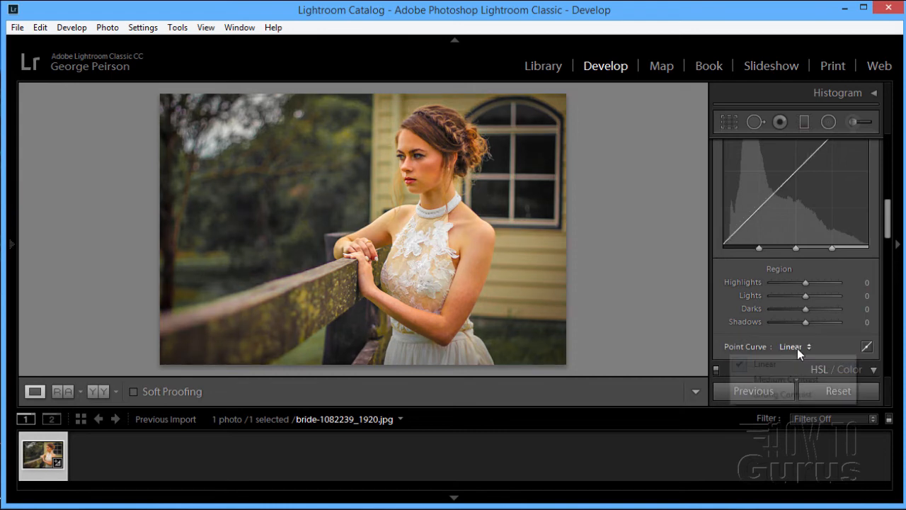
click(784, 380)
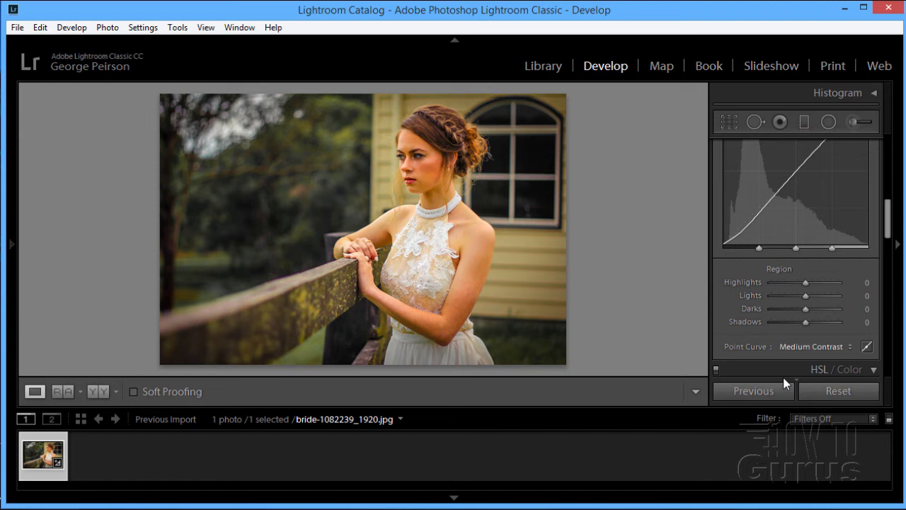
- Set Split Toning to Hue 30 and Saturation 6 for the Highlights, and Hue 9 and Saturation 7 for the Shadows
drag(888, 217, 901, 218)
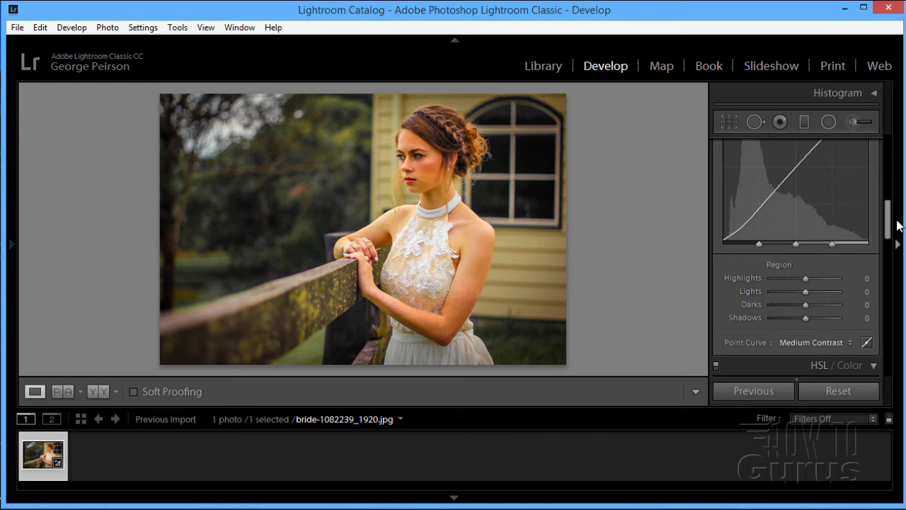
drag(889, 224, 889, 324)
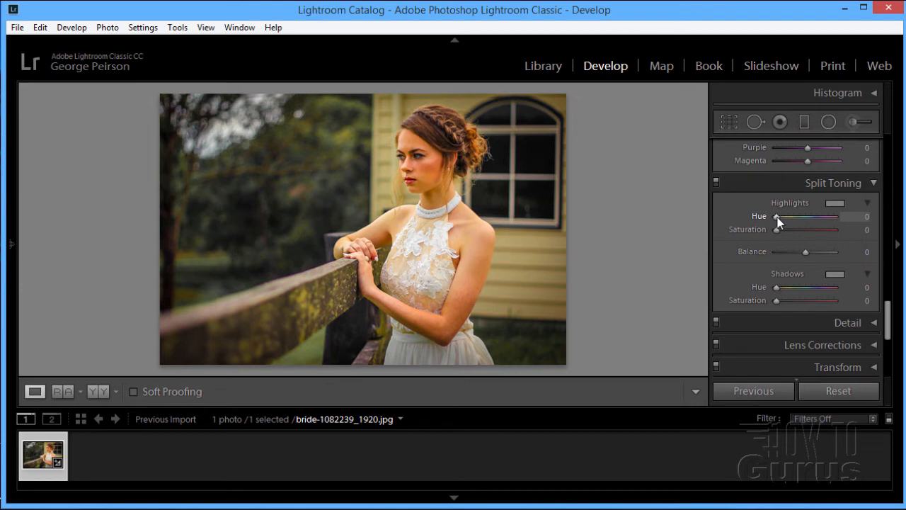
mouse_move(776, 216)
mouse_down()
mouse_move(789, 217)
mouse_move(774, 219)
mouse_up()
drag(779, 217, 782, 217)
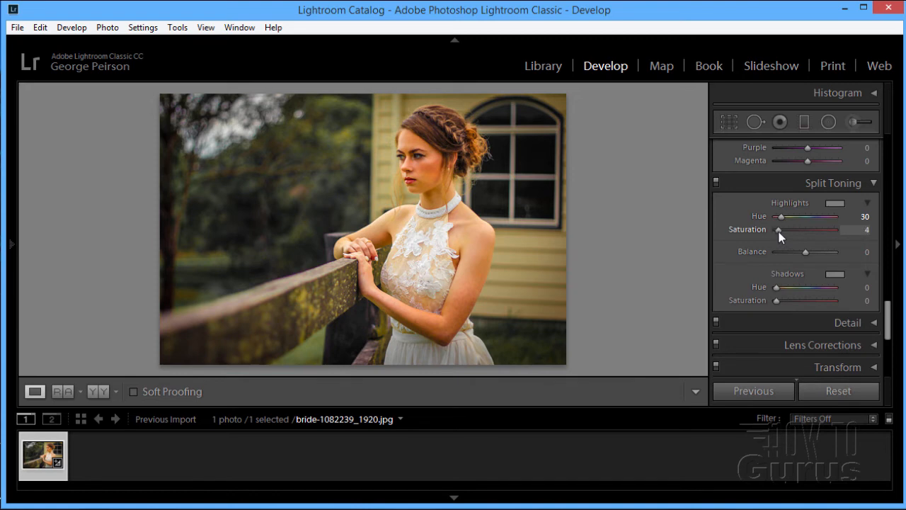
drag(776, 232, 780, 236)
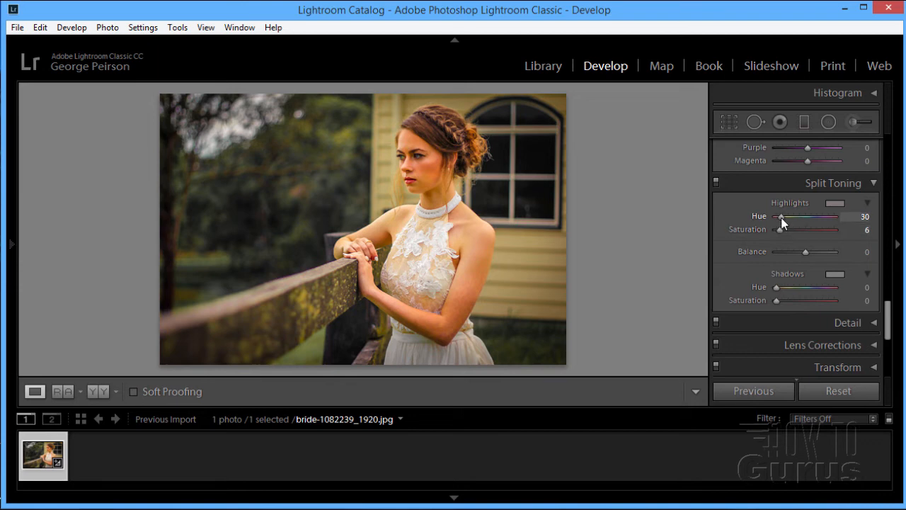
mouse_move(780, 217)
mouse_down()
mouse_move(773, 220)
mouse_move(783, 222)
mouse_up()
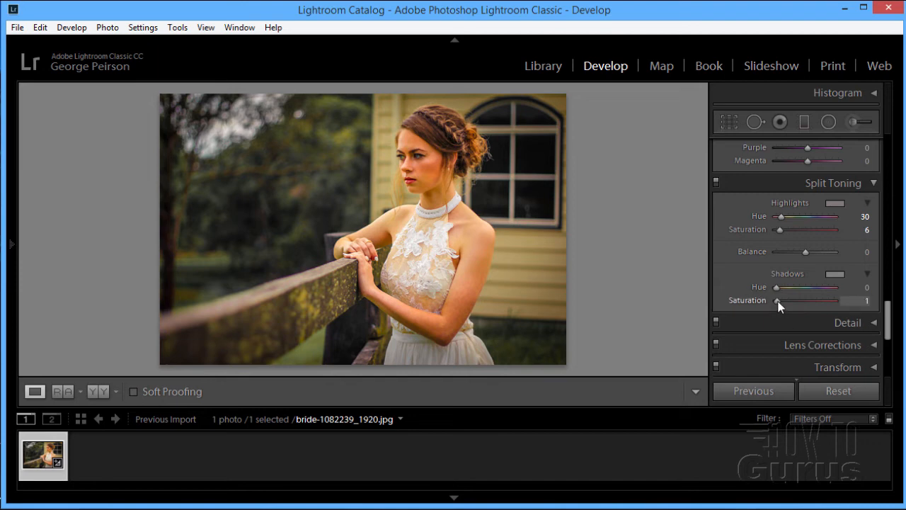
drag(777, 302, 781, 301)
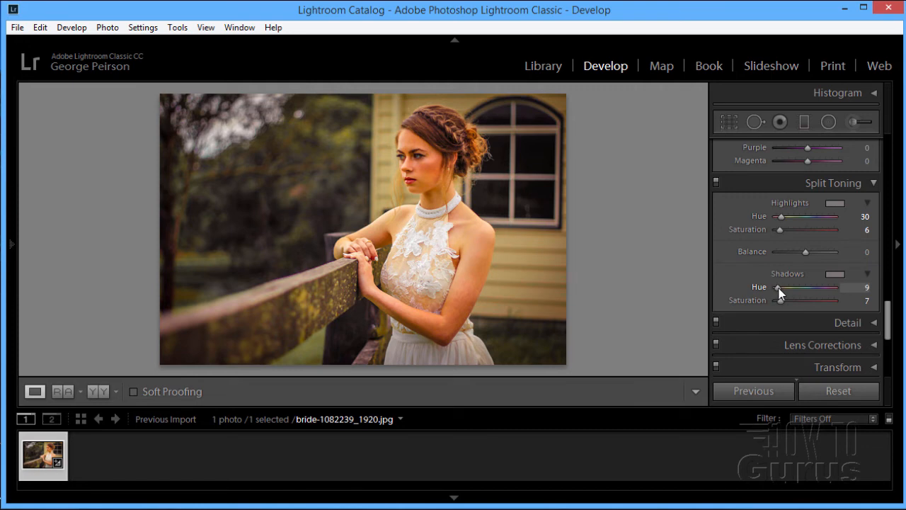
drag(778, 288, 779, 289)
- Lower the HSL Yellow Saturation to partly mute the yellows in the wall and background foliage
drag(891, 321, 890, 279)
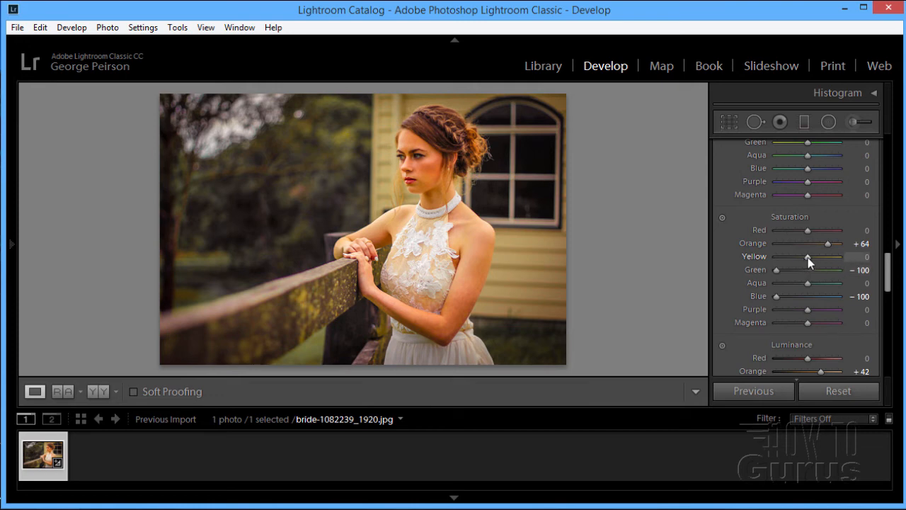
mouse_move(807, 257)
mouse_down()
mouse_move(783, 261)
mouse_move(804, 254)
mouse_move(790, 258)
mouse_up()
drag(791, 257, 795, 258)
- Set the Tone Curve region Highlights to +9 and Darks to -11
scroll(886, 269, up, 3)
scroll(893, 202, up, 5)
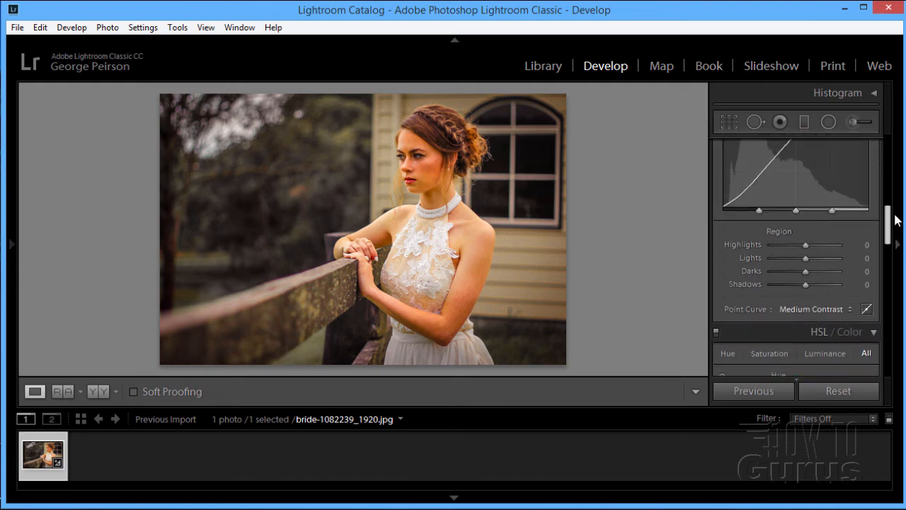
scroll(894, 201, down, 3)
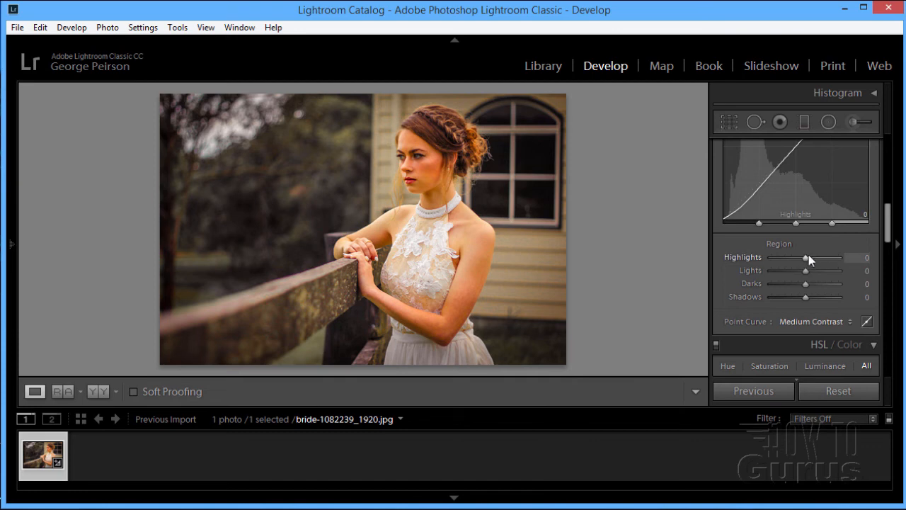
drag(807, 256, 806, 257)
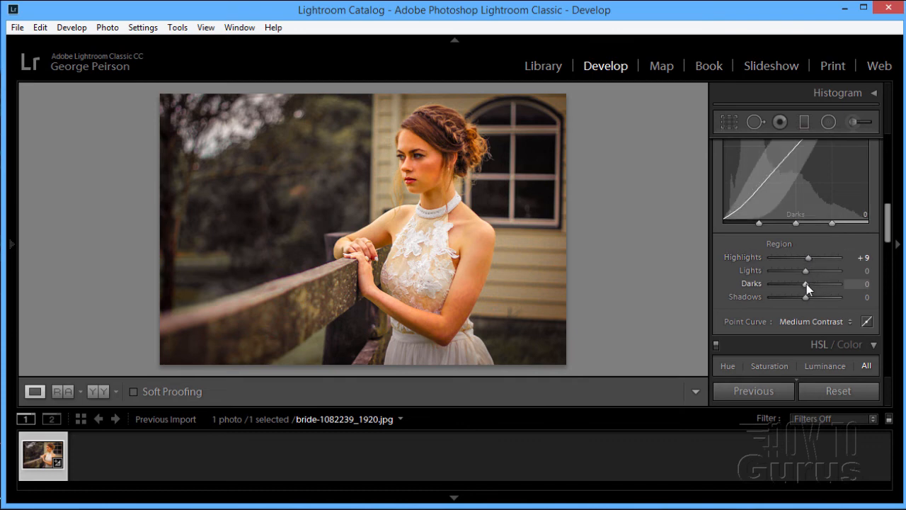
drag(806, 284, 802, 284)
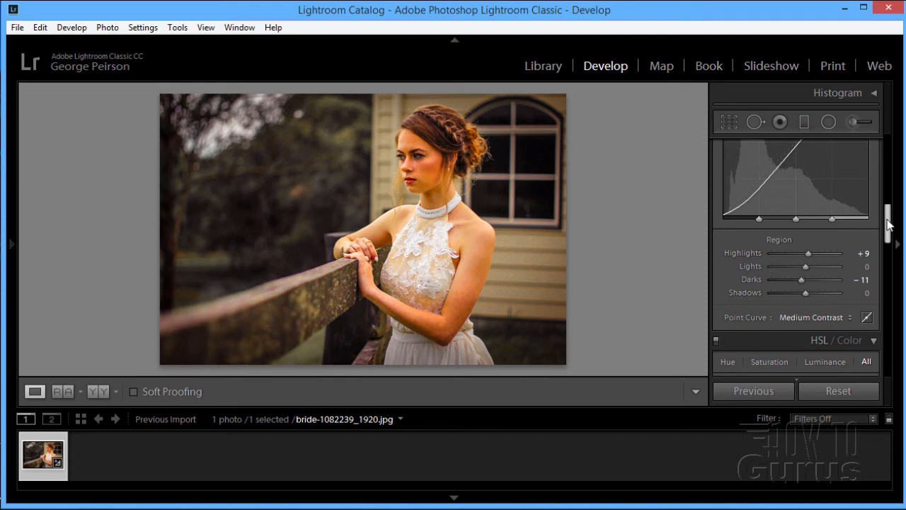
- Deepen the Basic tone Blacks to -40
drag(888, 224, 890, 131)
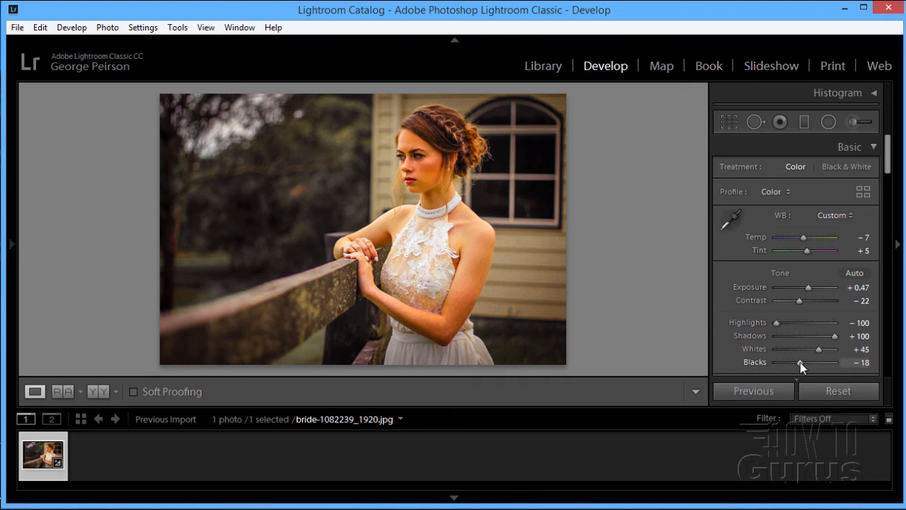
mouse_move(802, 362)
mouse_down()
mouse_move(814, 367)
mouse_move(796, 371)
mouse_up()
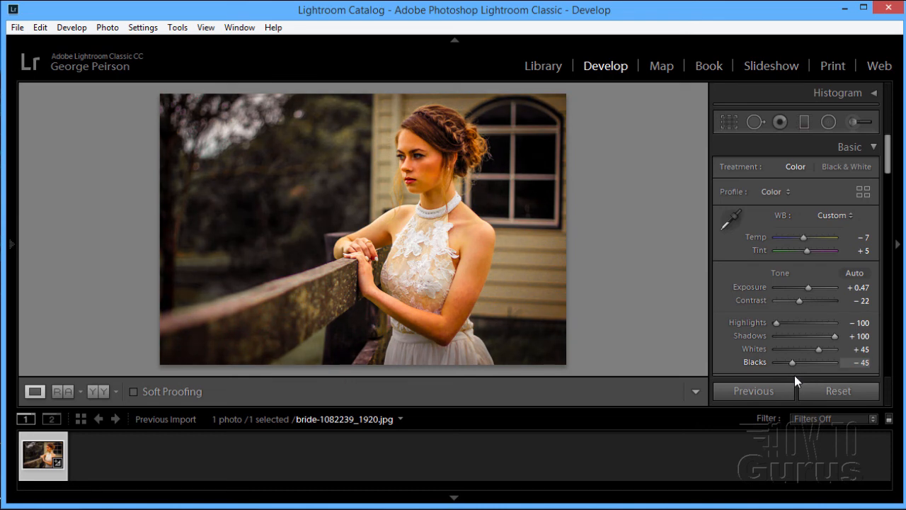
mouse_move(793, 376)
mouse_down()
mouse_move(801, 373)
mouse_move(794, 377)
mouse_up()
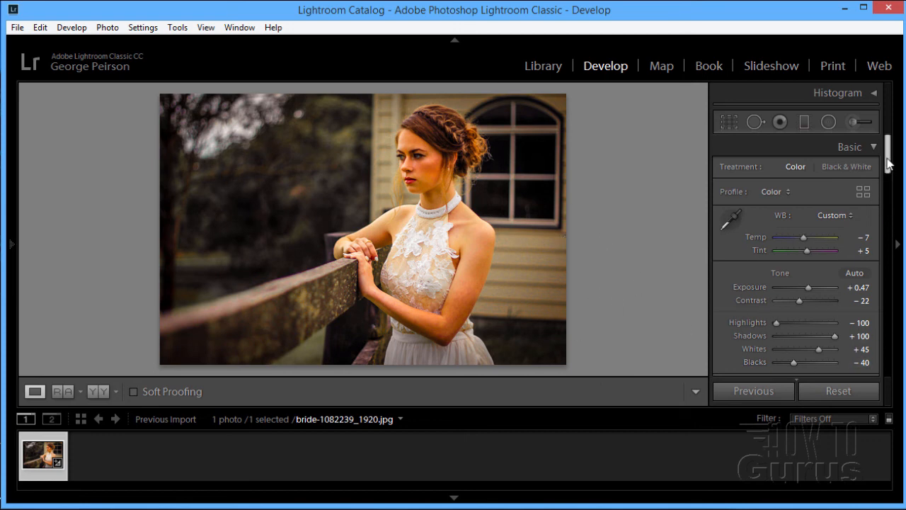
- Switch the Tone Curve adjustments off and on repeatedly to compare their effect on the photo
drag(888, 162, 888, 190)
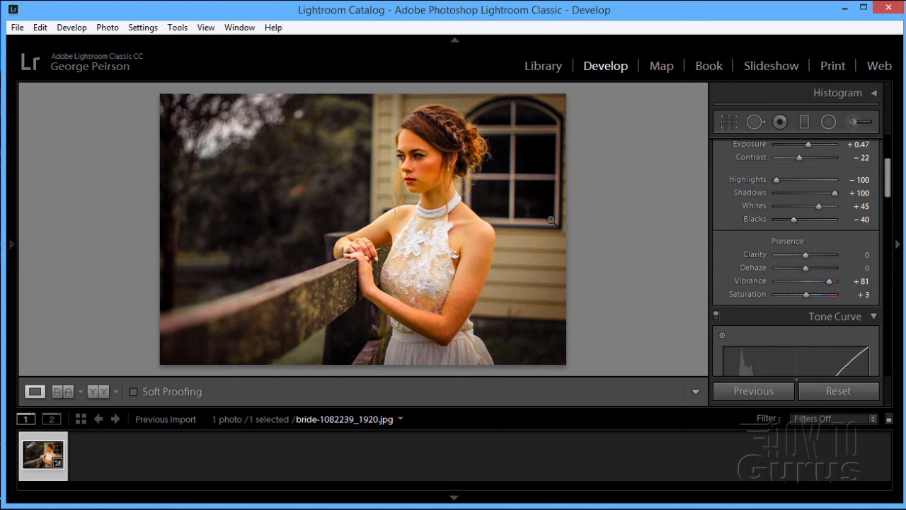
drag(886, 173, 889, 205)
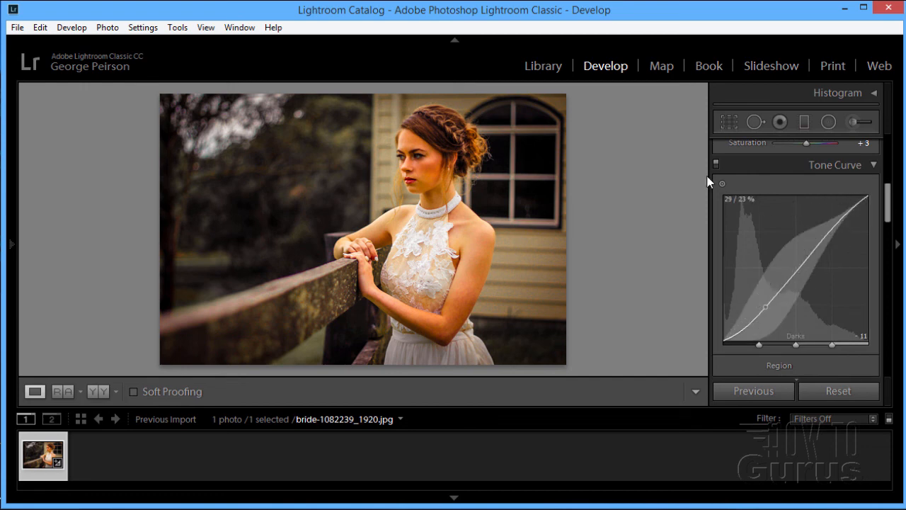
click(716, 164)
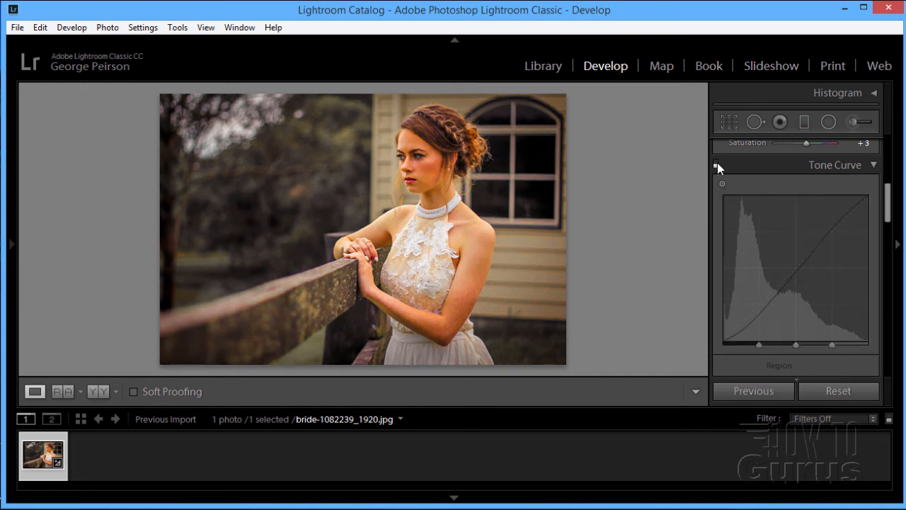
click(717, 163)
click(716, 164)
click(716, 163)
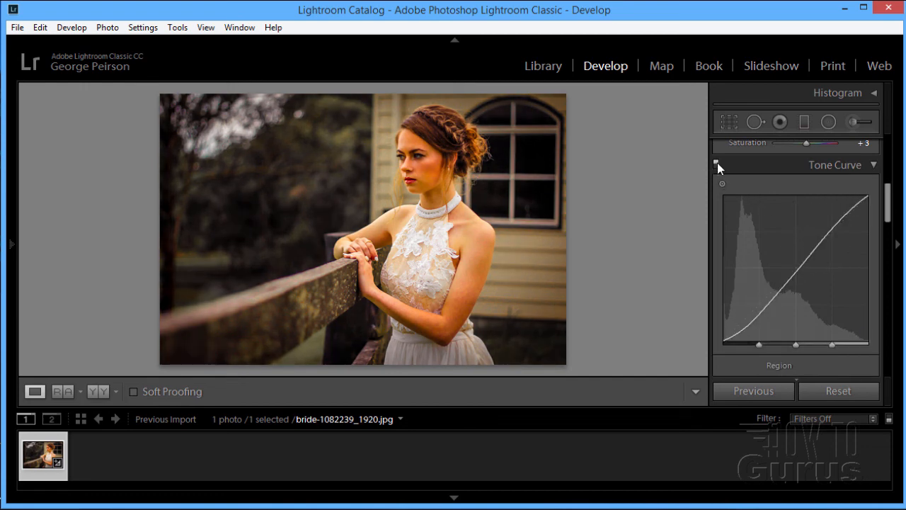
- Switch the Split Toning adjustments off and on several times to examine the colour shift they give the photo
drag(889, 202, 891, 312)
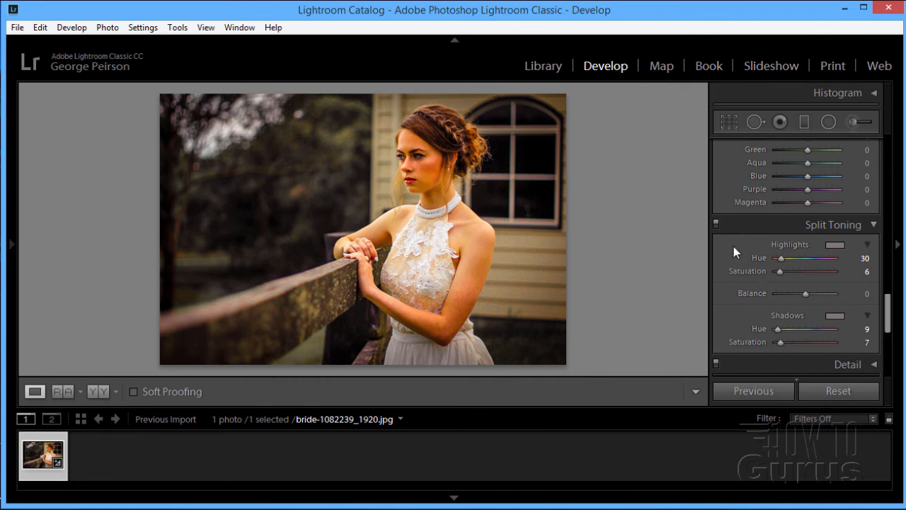
click(715, 224)
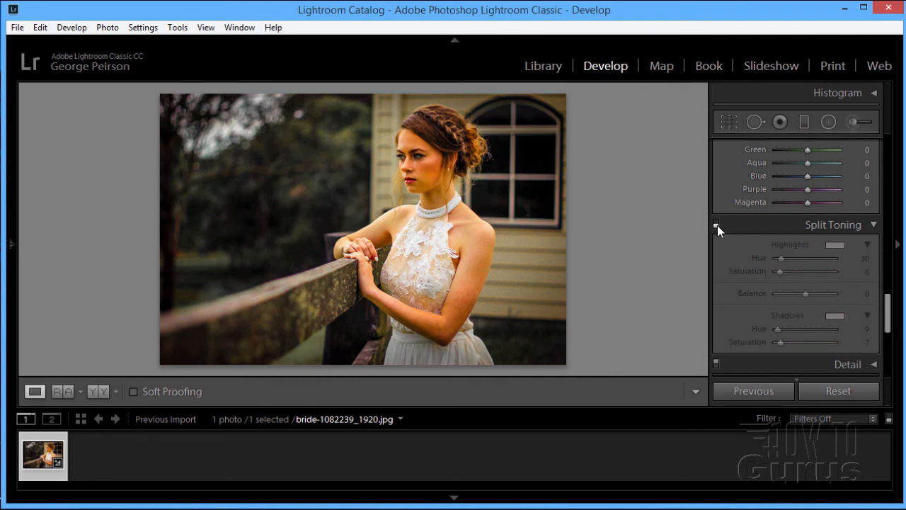
click(716, 224)
click(716, 224)
click(716, 225)
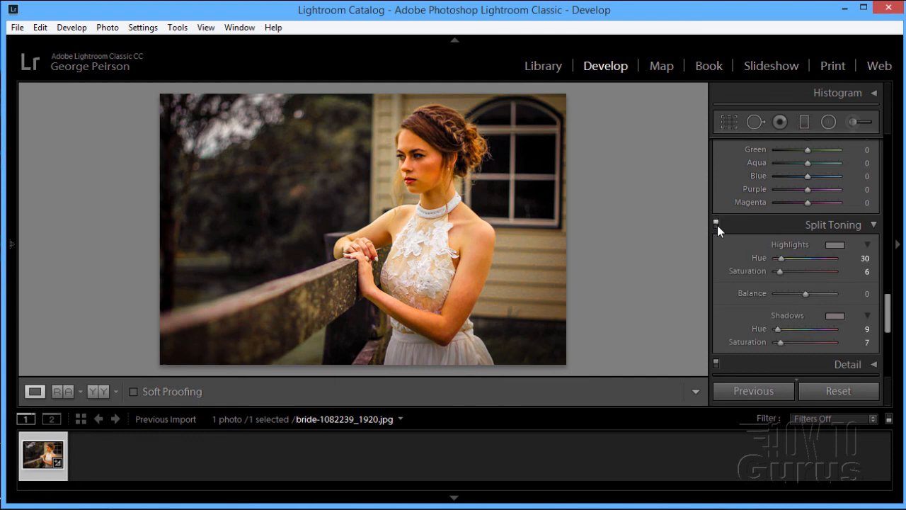
click(717, 225)
click(716, 225)
click(716, 225)
click(716, 225)
- Switch the Effects adjustments off and on several times to judge how the vignette changes the photo's edges
drag(886, 304, 891, 322)
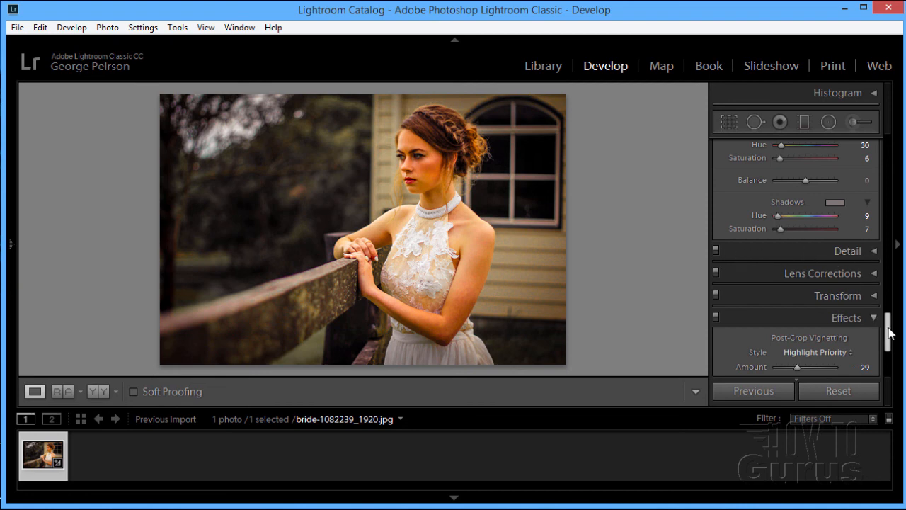
drag(885, 332, 885, 344)
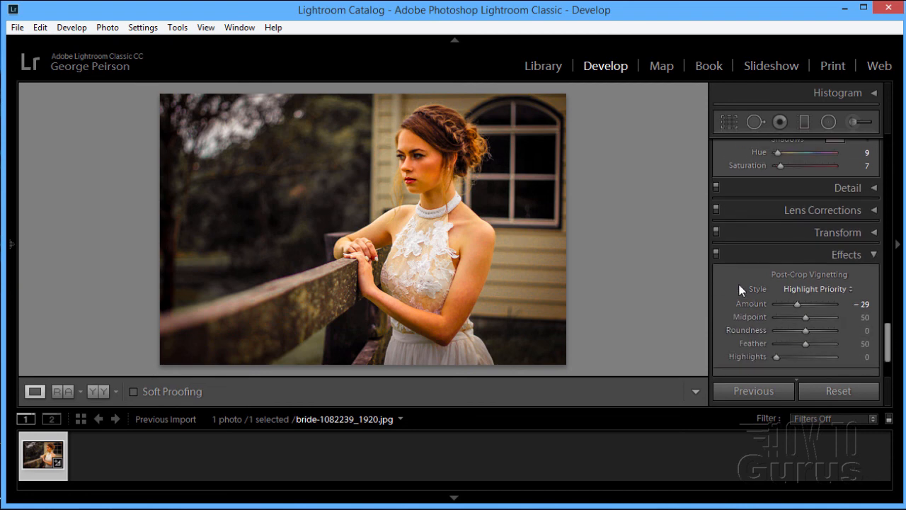
click(715, 252)
click(716, 253)
click(715, 253)
click(716, 253)
click(716, 253)
click(716, 253)
click(715, 252)
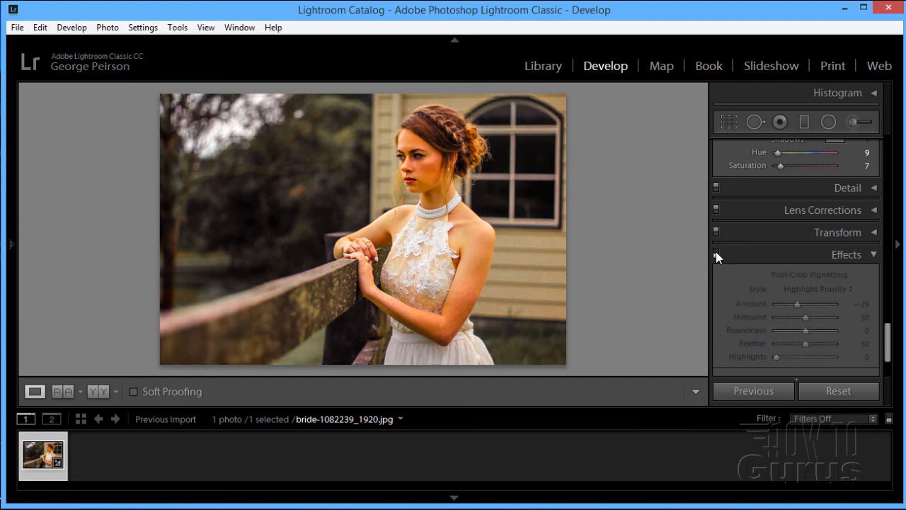
click(716, 253)
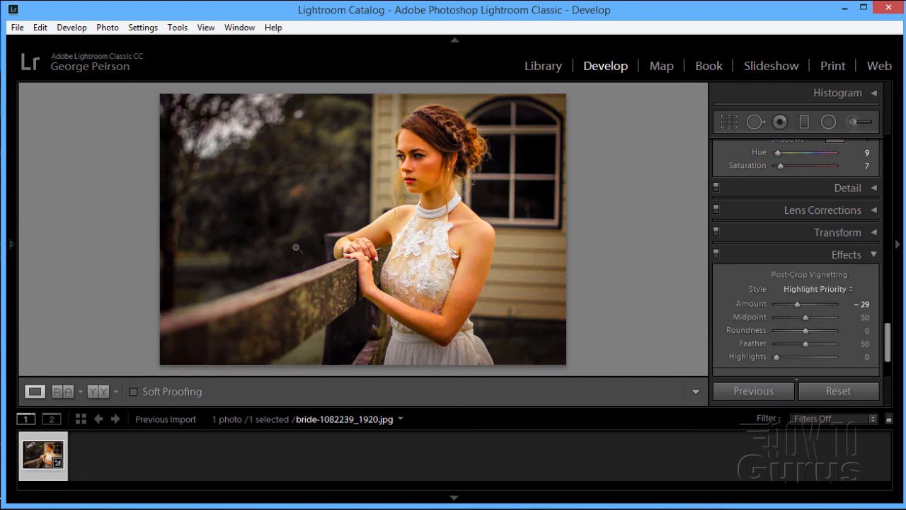
- Show the original and edited photo side by side in the Before/After comparison view
click(99, 390)
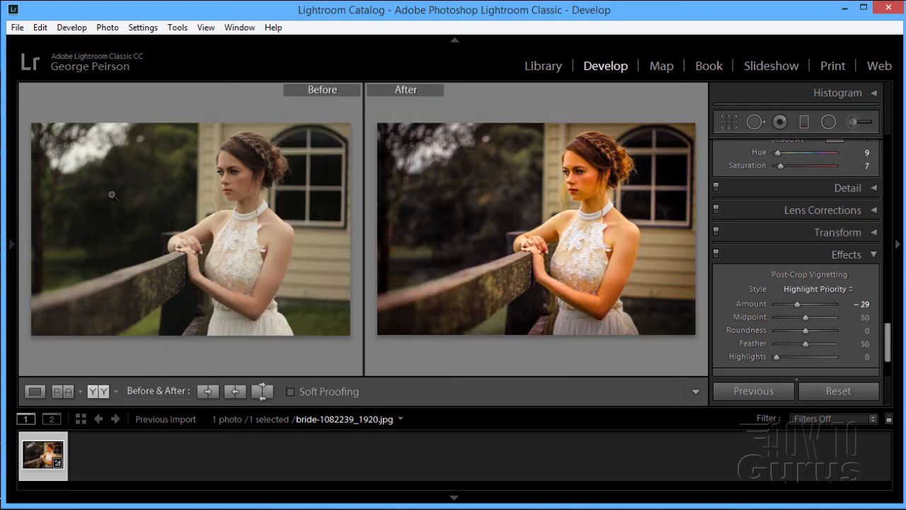